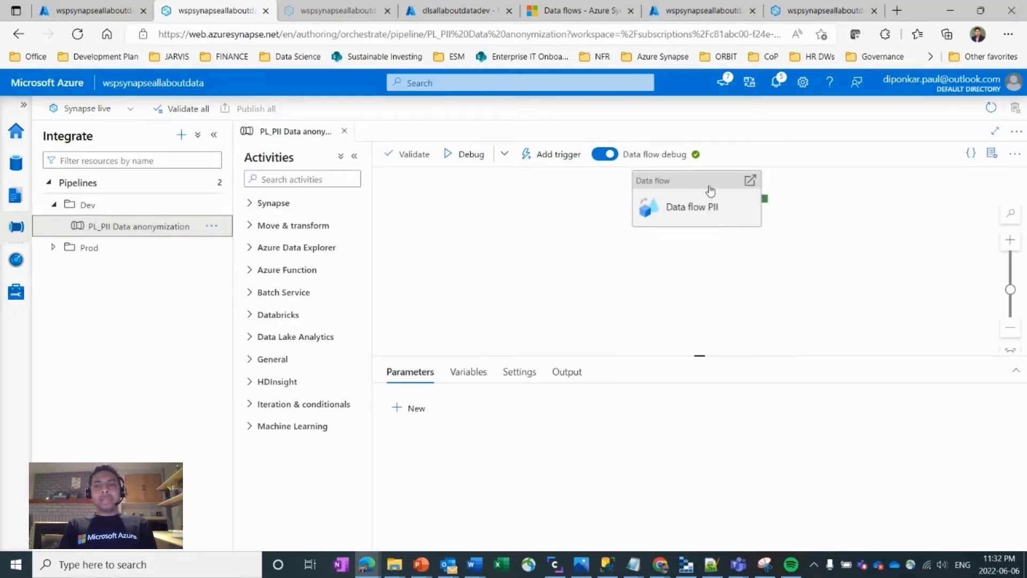
Open the data flow behind the Data flow PII activity in the pipeline
left_click_drag(711, 189, 584, 229)
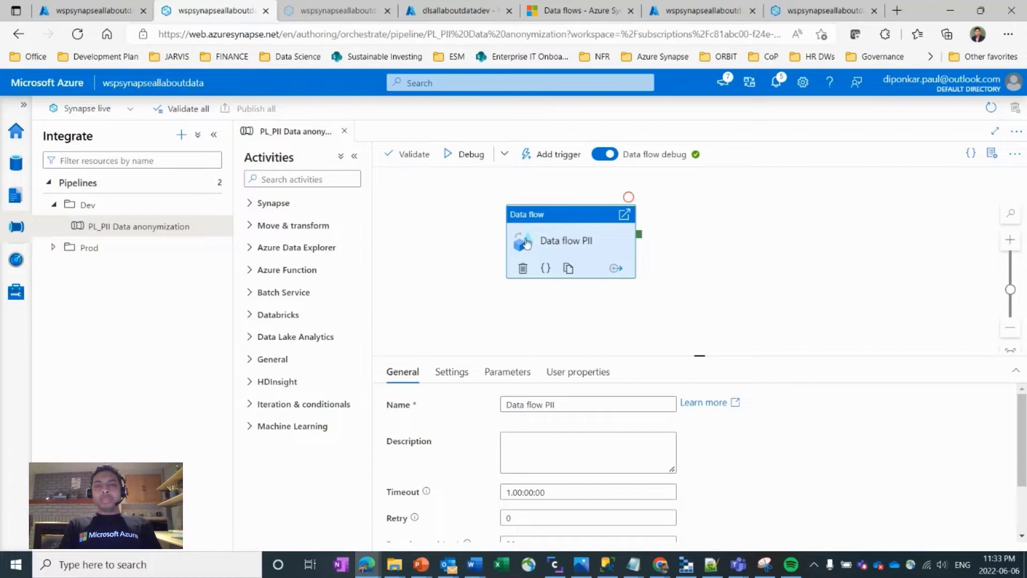
left_click(250, 225)
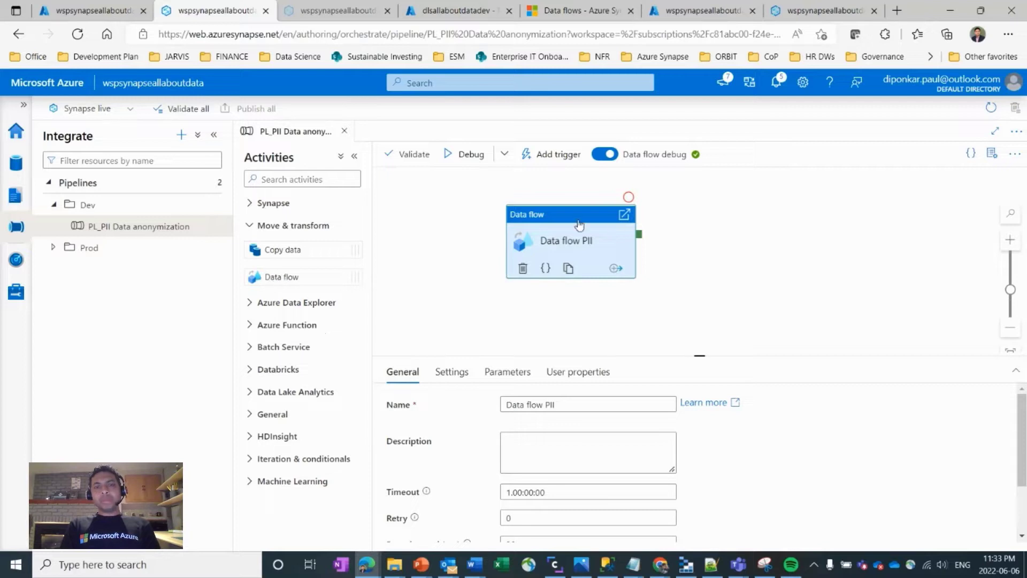
left_click(622, 218)
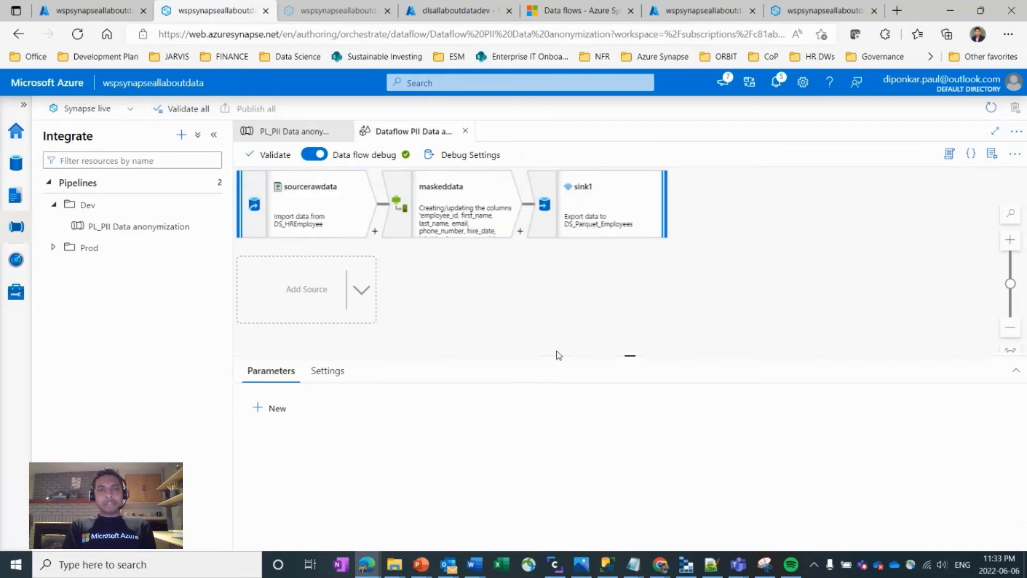
Load the data preview of the sourcerawdata source and look over the raw employee columns
left_click(282, 214)
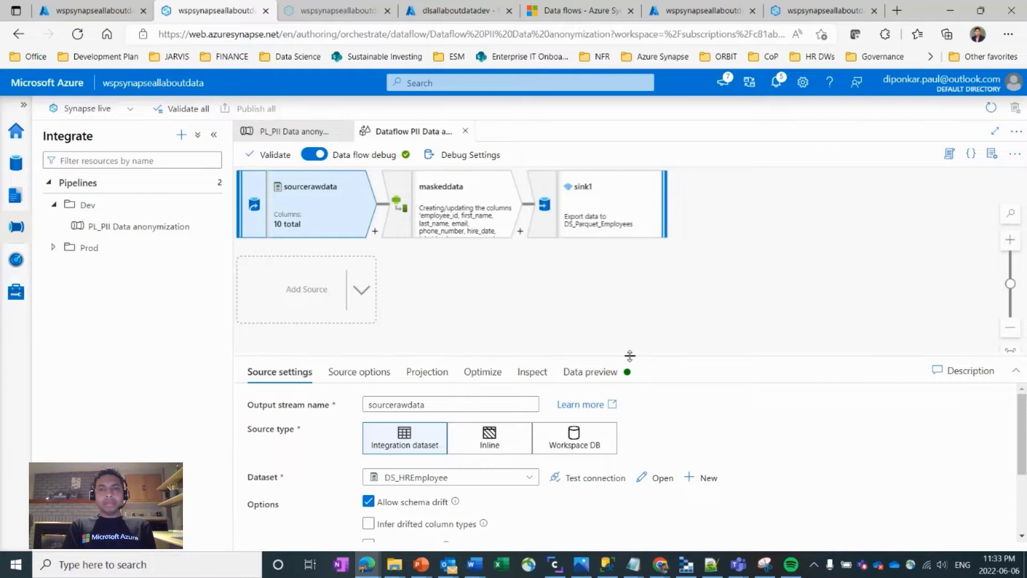
left_click_drag(629, 356, 630, 298)
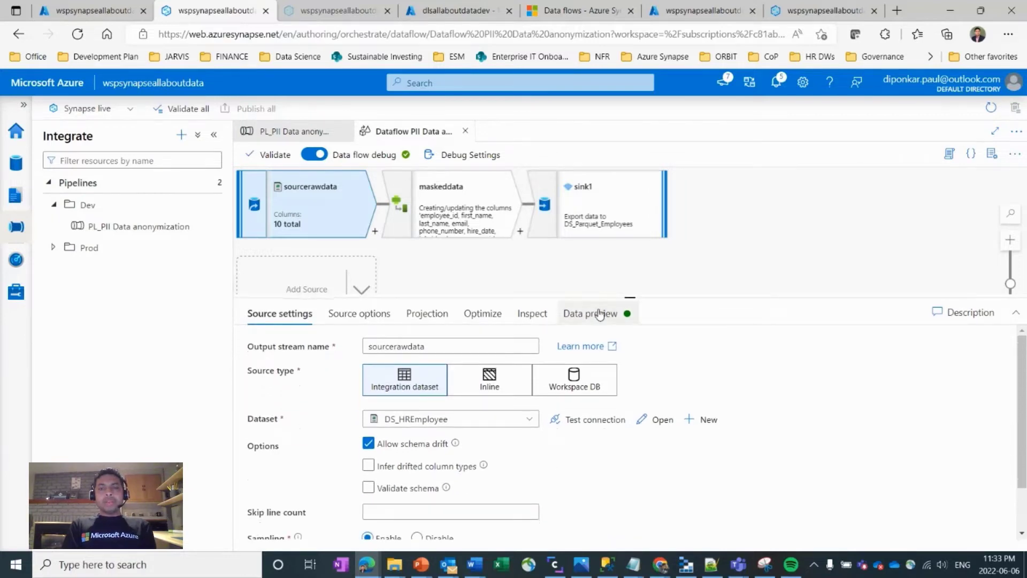
left_click(600, 314)
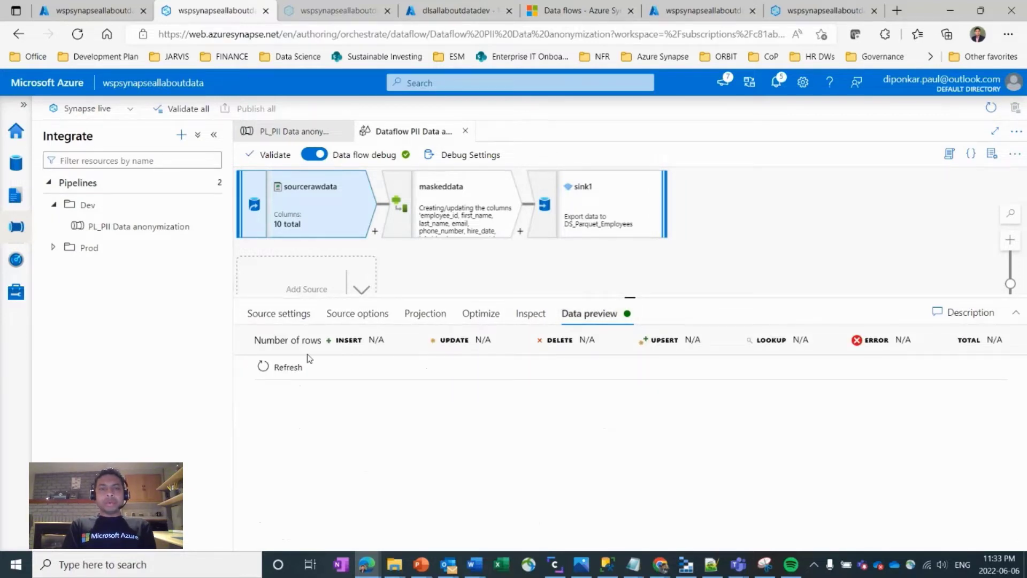
left_click(285, 369)
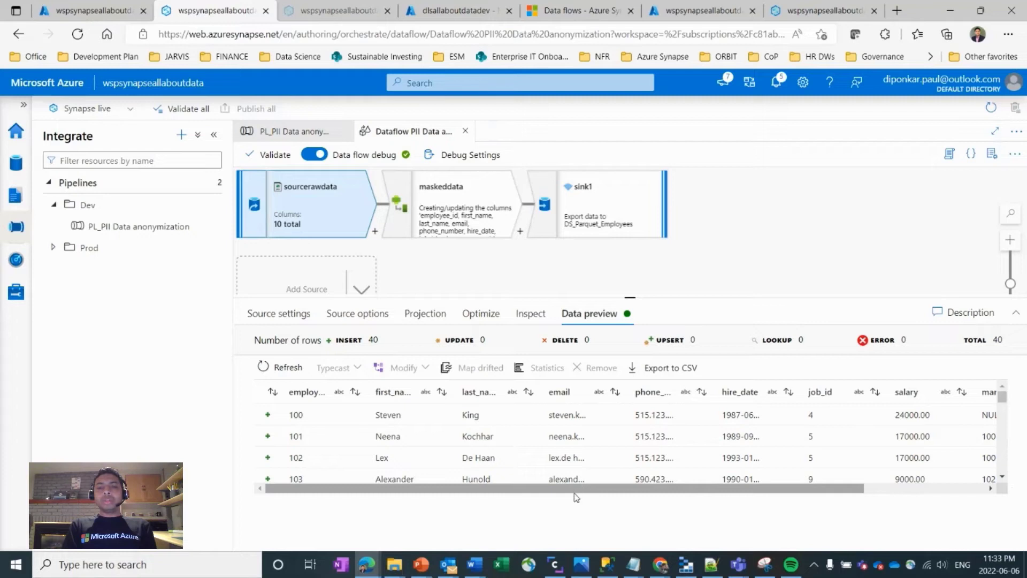
left_click_drag(576, 488, 535, 484)
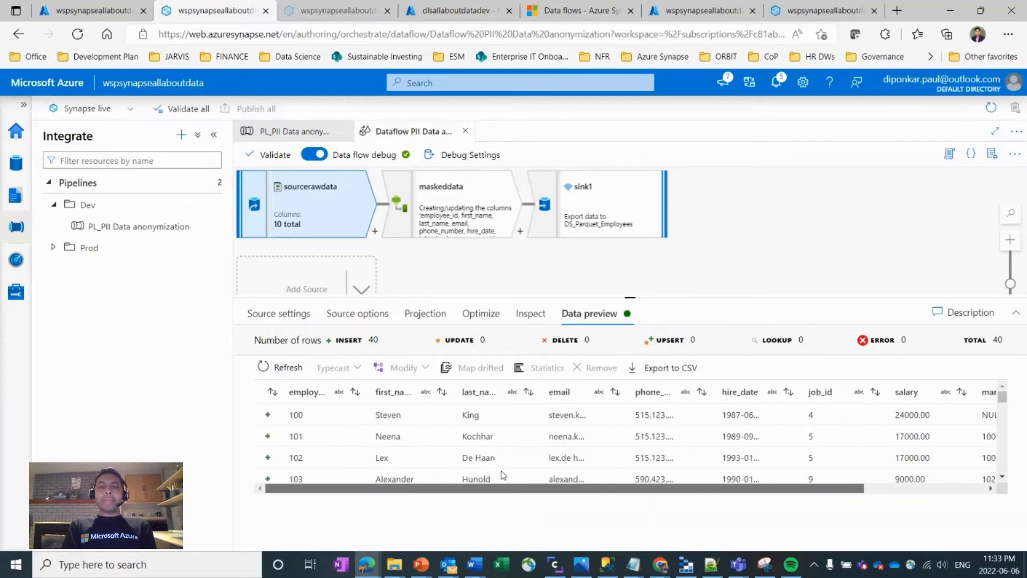
Open the first_name expression of the maskeddata derived column transformation in the expression builder
left_click(446, 204)
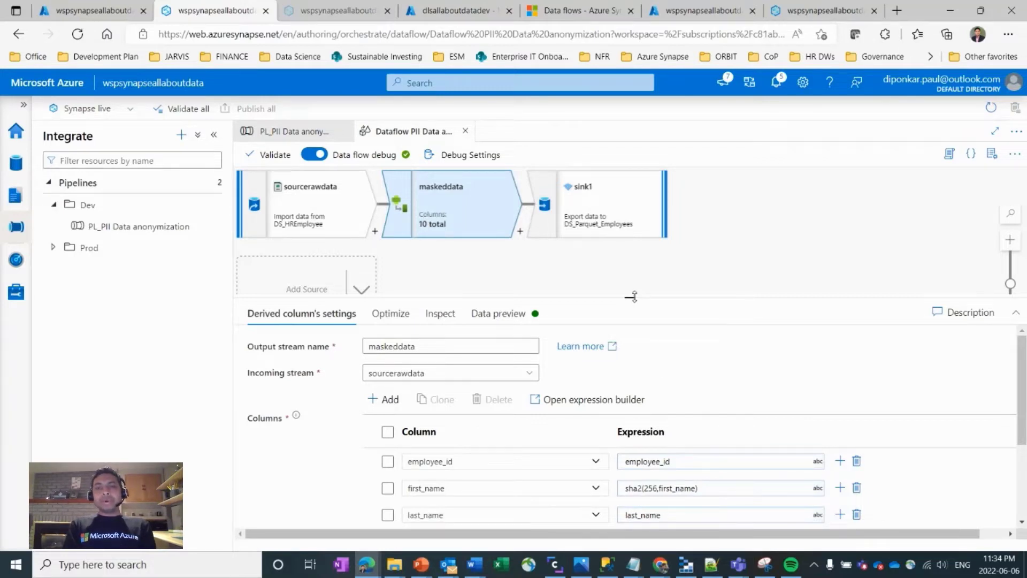
left_click_drag(631, 297, 631, 170)
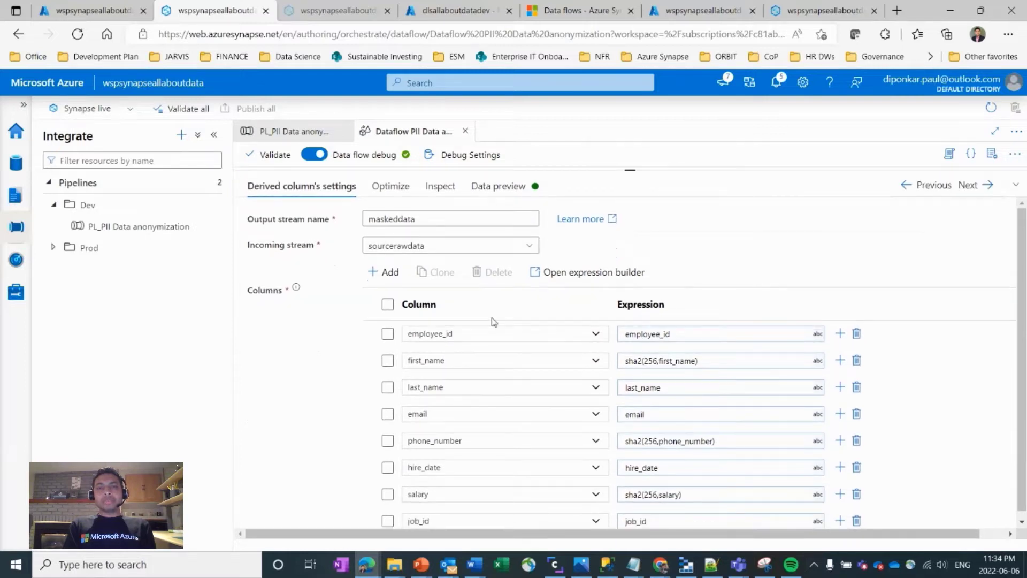
left_click(461, 361)
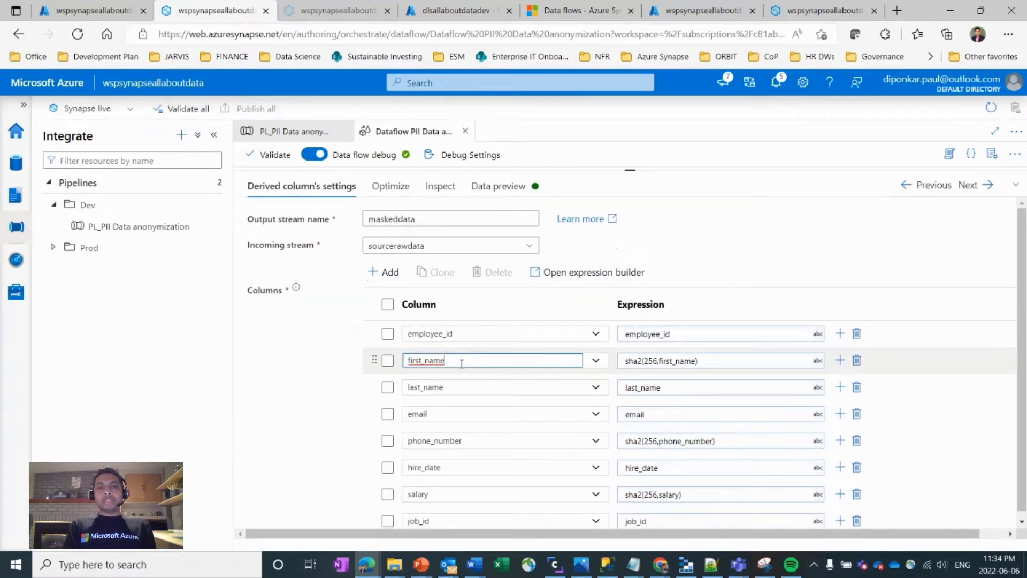
left_click(669, 363)
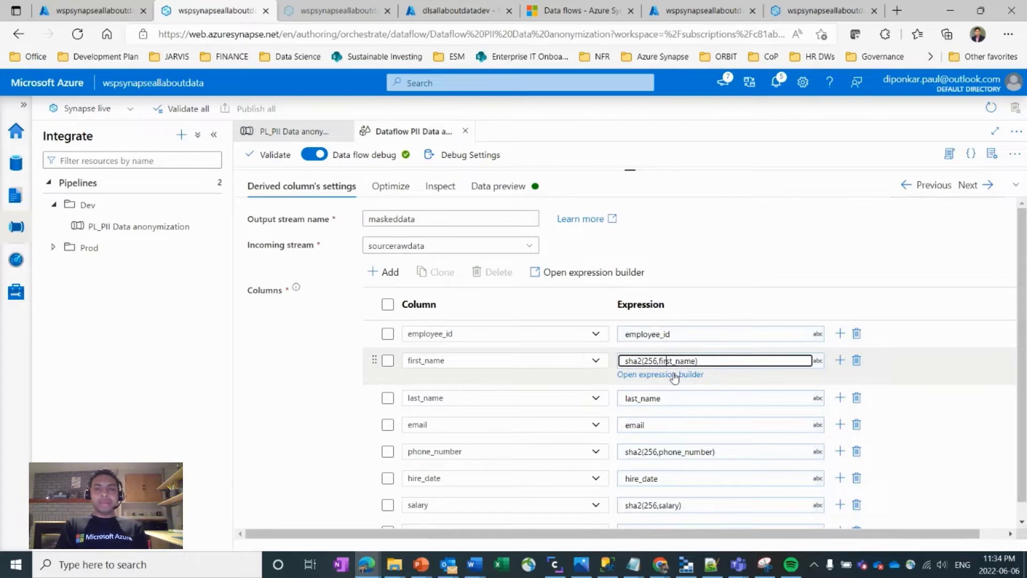
left_click(636, 375)
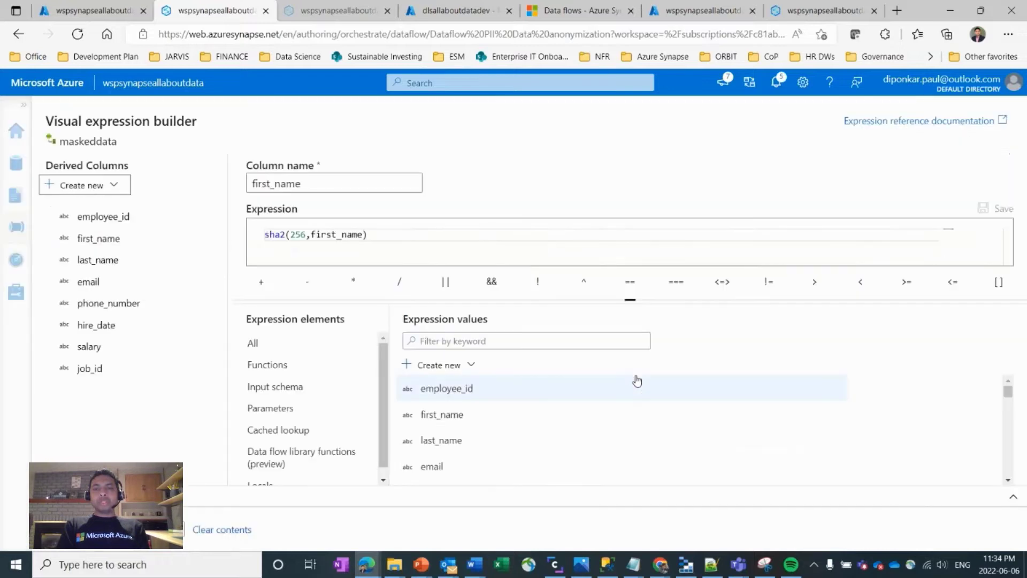
Examine the sha2 function and its bit-length argument in the first_name expression
mouse_move(294, 237)
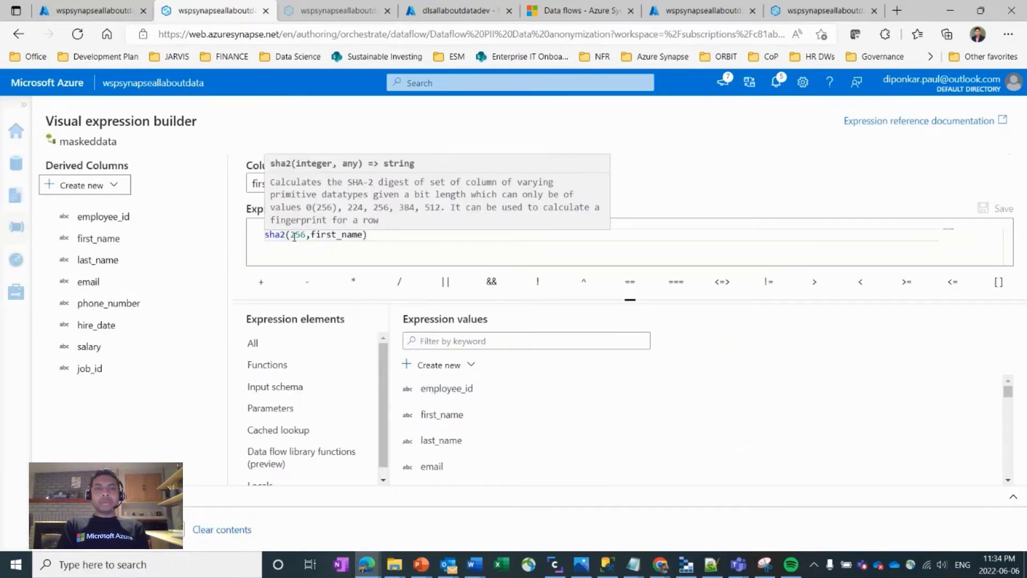
left_click(266, 237)
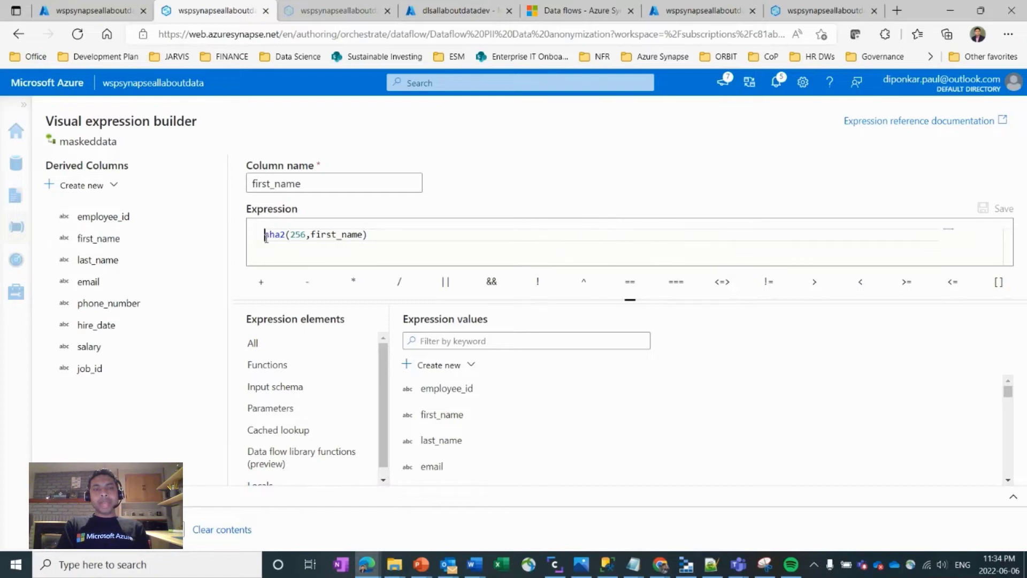
left_click_drag(266, 238, 286, 236)
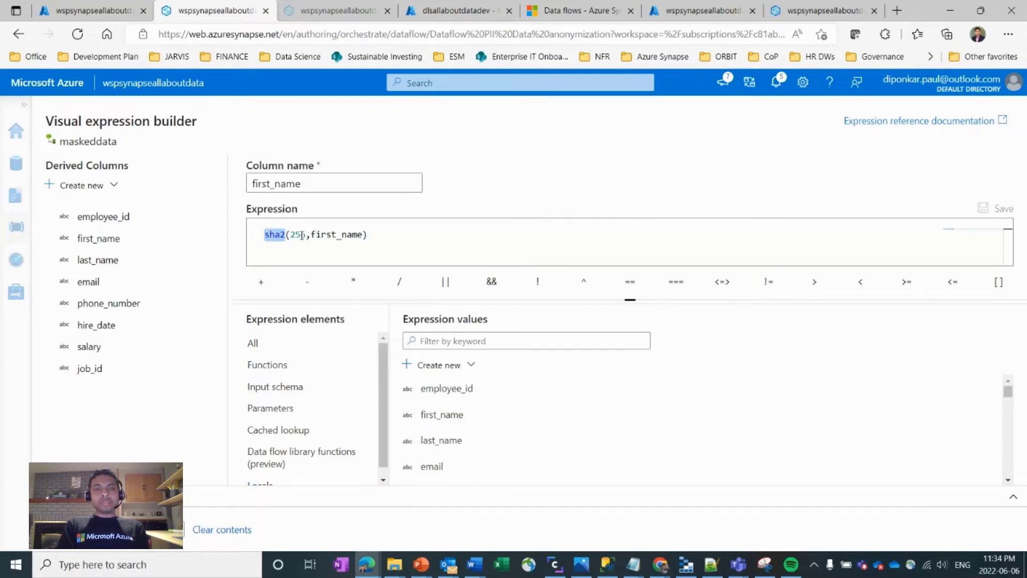
left_click(302, 235)
left_click(389, 236)
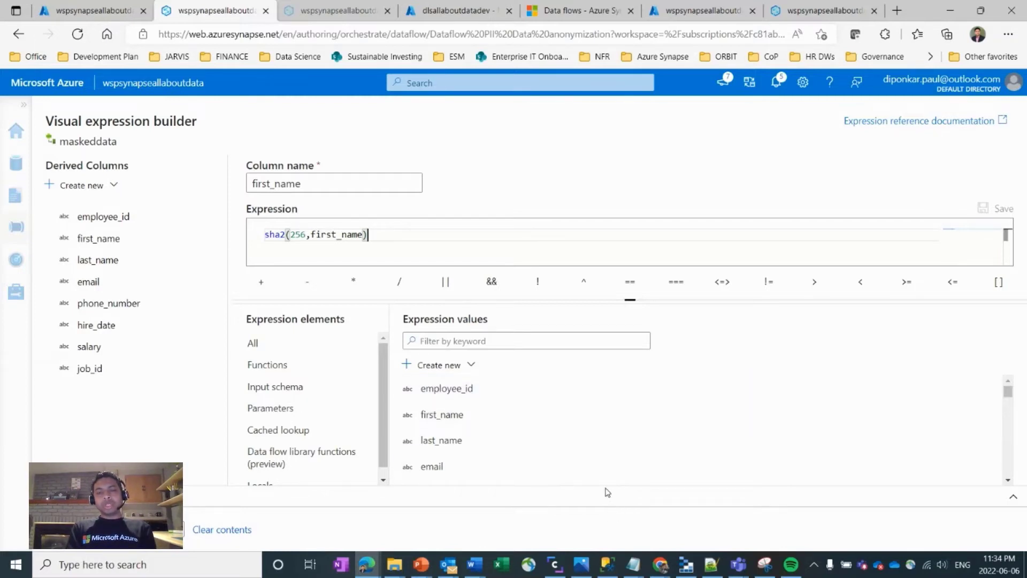
Preview the hashed first_name output against the original values, and leave the expression builder
left_click(1014, 497)
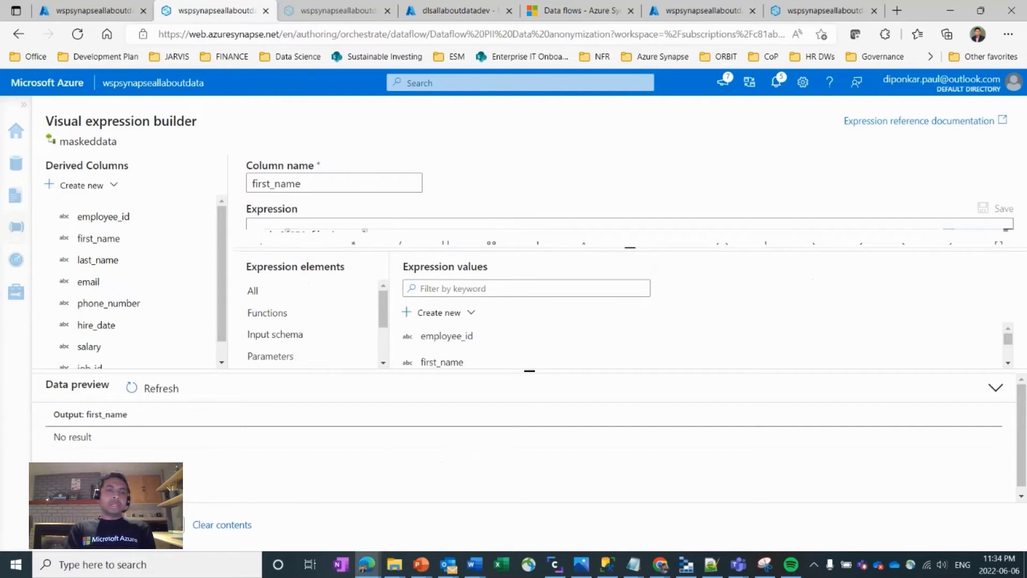
left_click(158, 394)
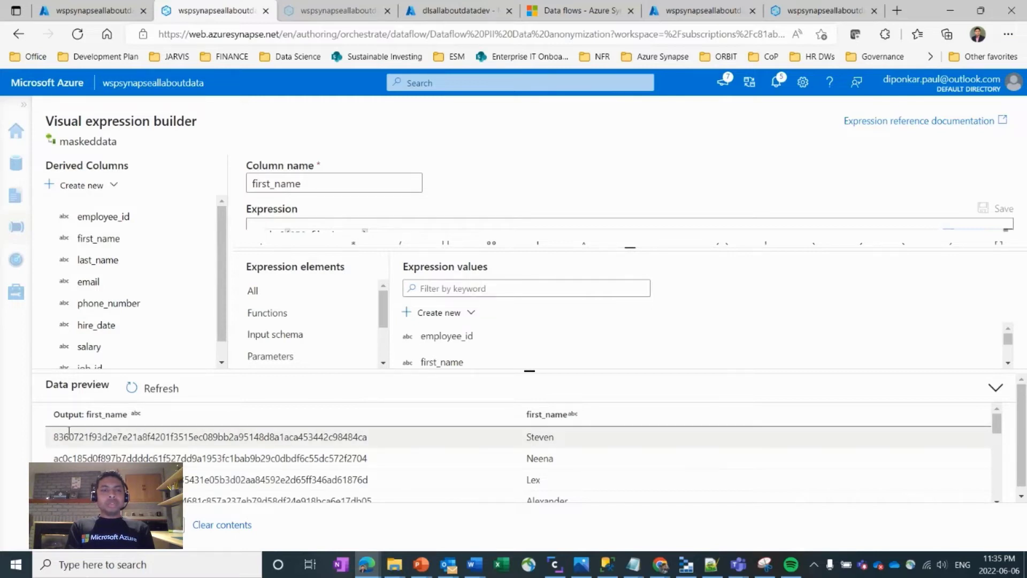
left_click_drag(55, 436, 383, 436)
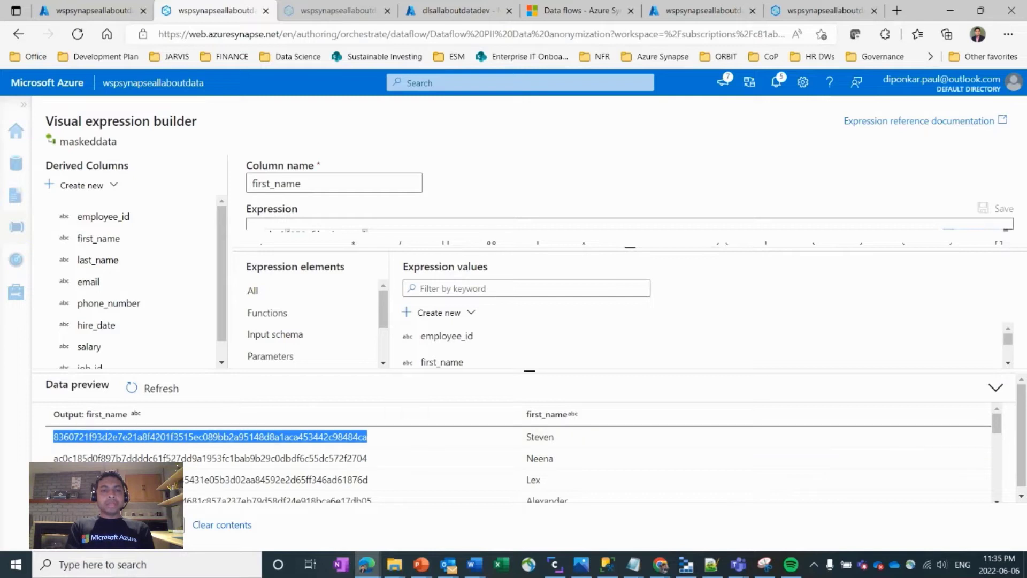
left_click(154, 525)
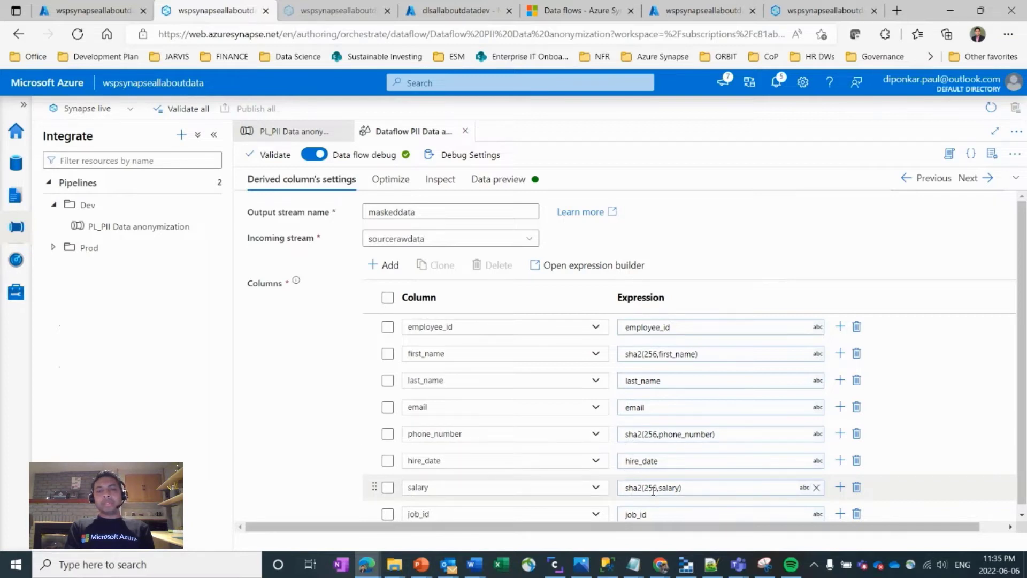
Open the DS_Parquet_Employees dataset of sink1 and check the cleansed folder in its file path
scroll(1021, 396, "down", 1)
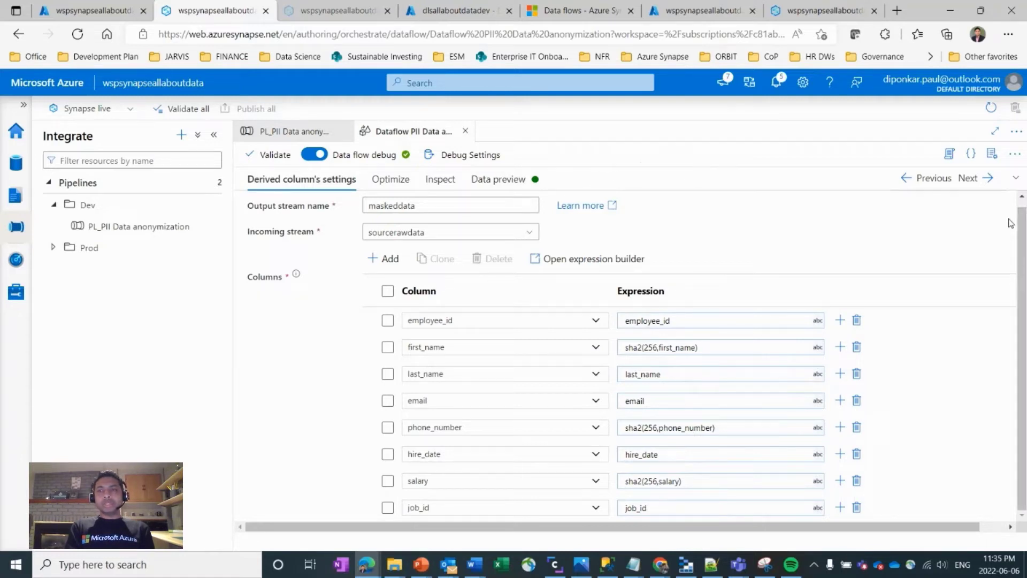
left_click(1015, 184)
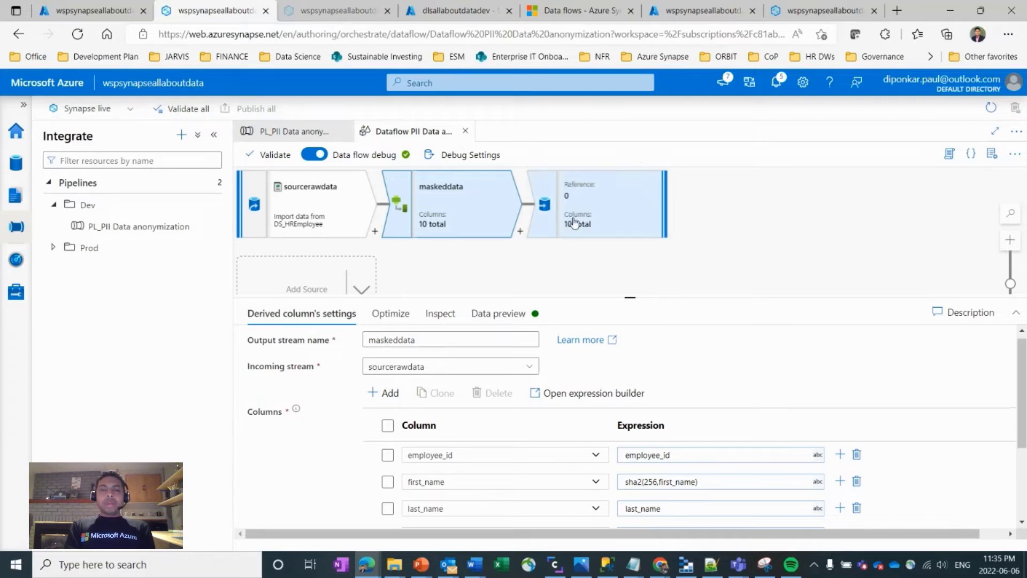
left_click(574, 223)
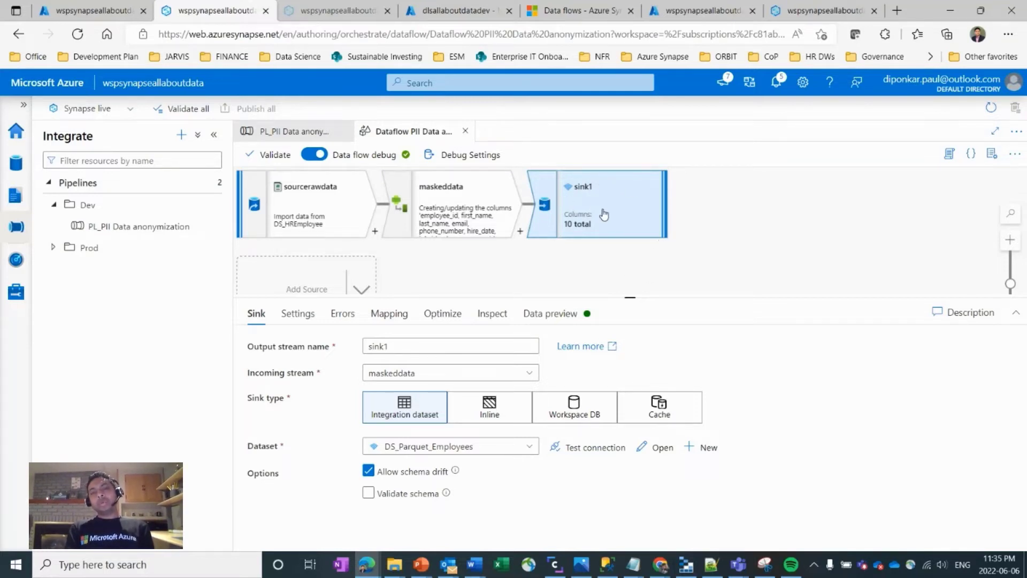
left_click(663, 448)
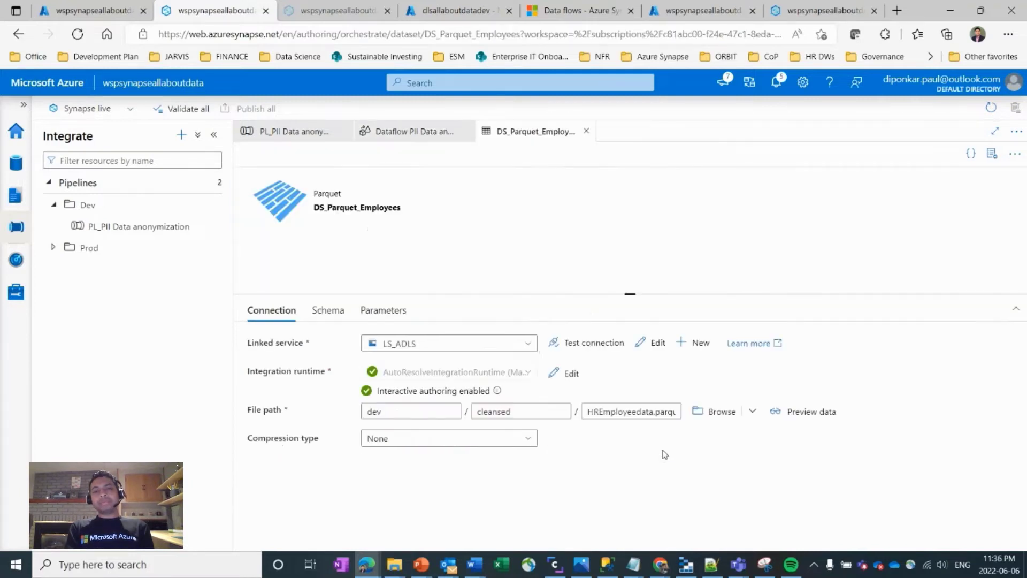
left_click(521, 412)
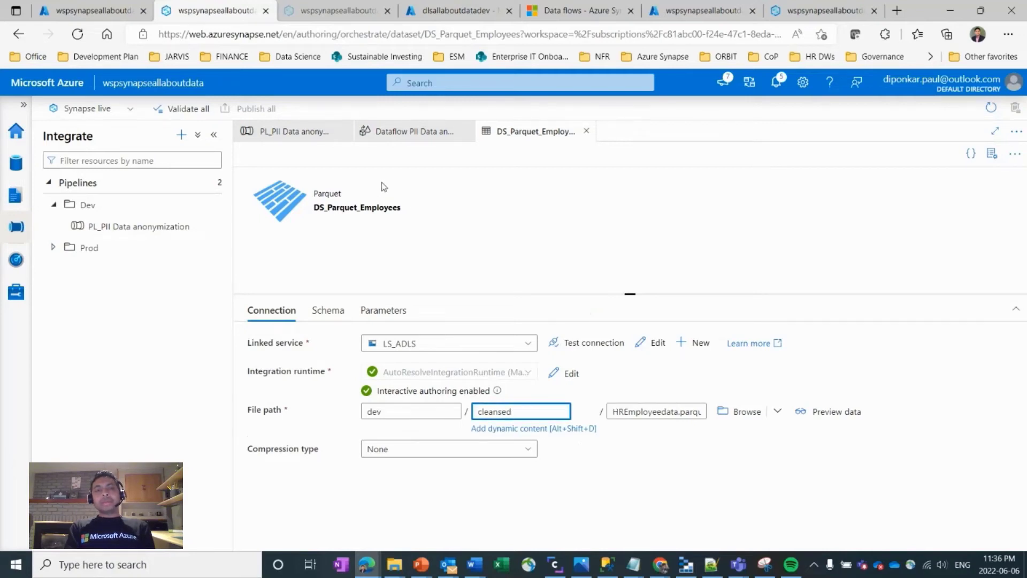
Debug the PL_PII Data anonymization pipeline and monitor its run status down to the Data flow PII run details
left_click(296, 138)
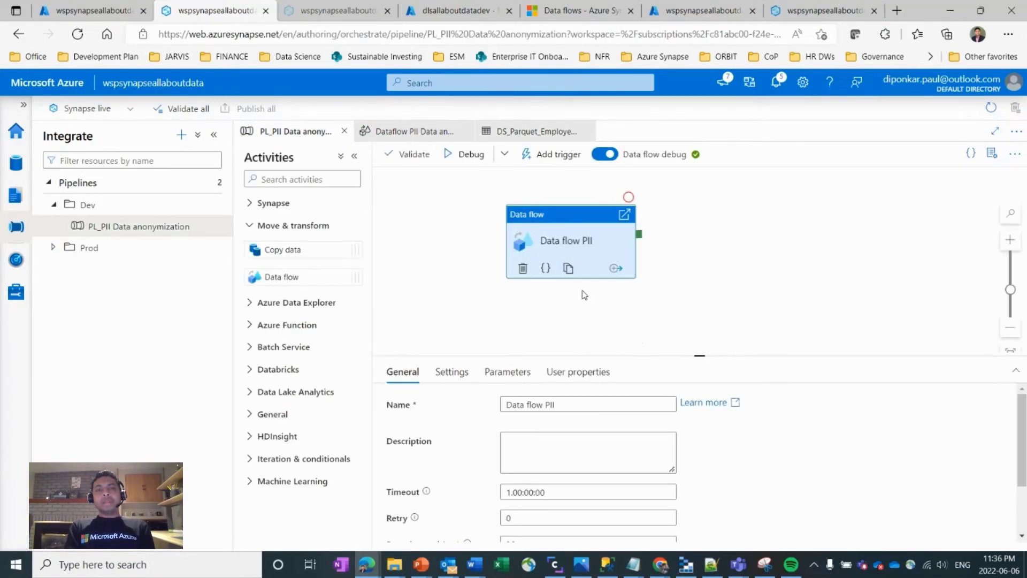
left_click(467, 154)
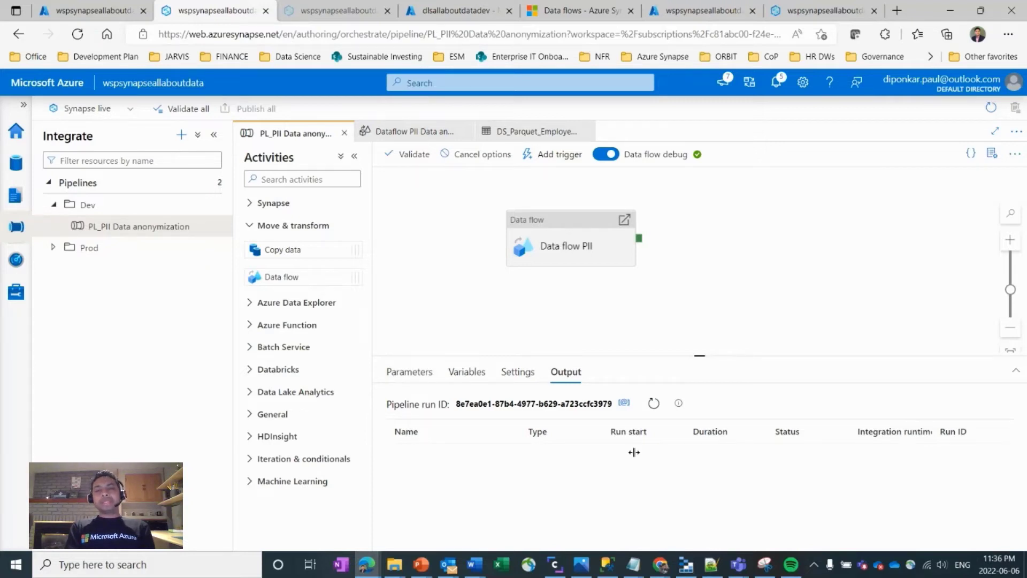
left_click(654, 402)
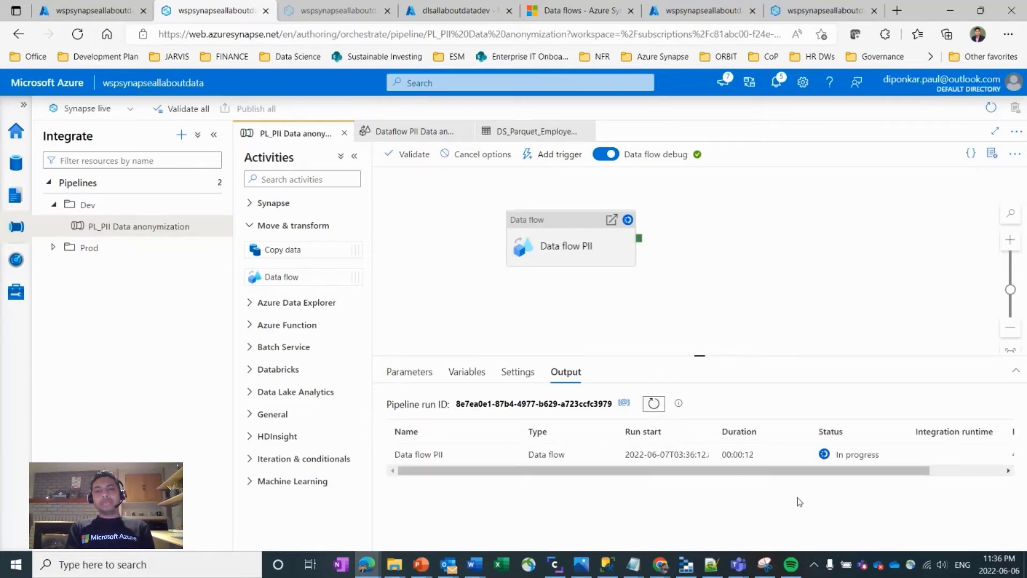
left_click(653, 407)
left_click(653, 408)
mouse_move(507, 457)
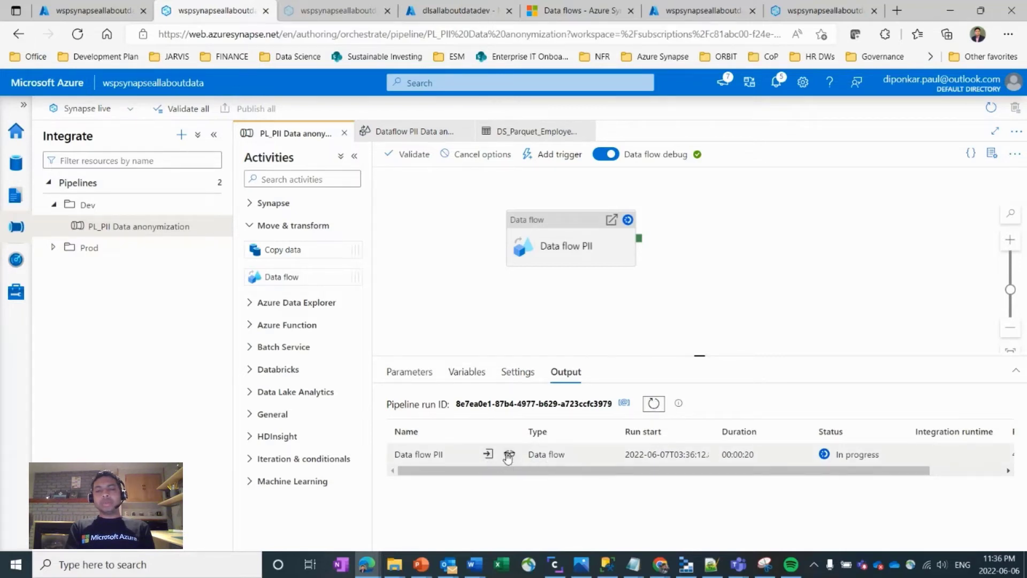
left_click(509, 455)
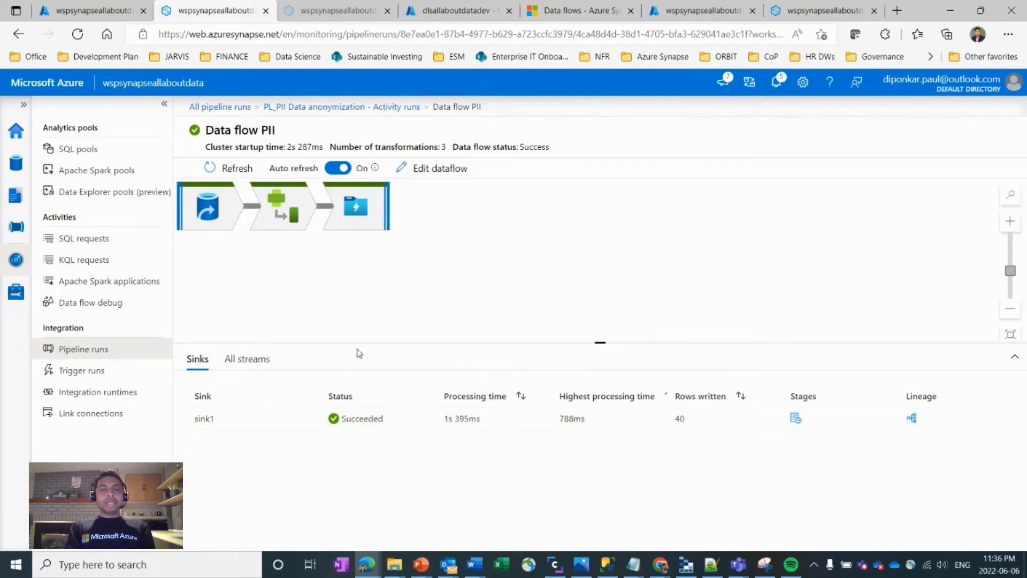
Browse the cleansed folder of the dev container in LS_ADLS and find the most recently modified parquet file
left_click(10, 168)
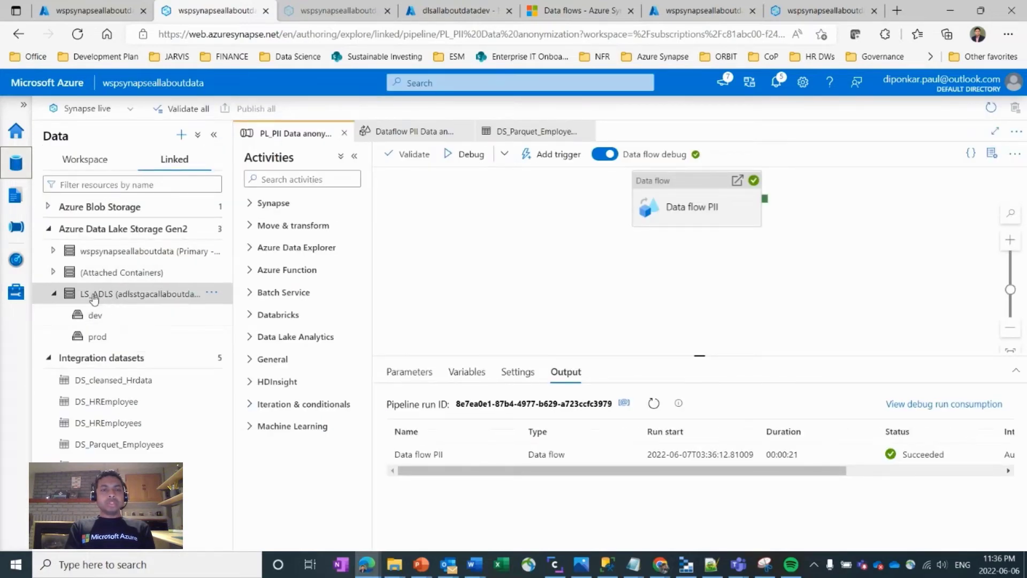
left_click(94, 317)
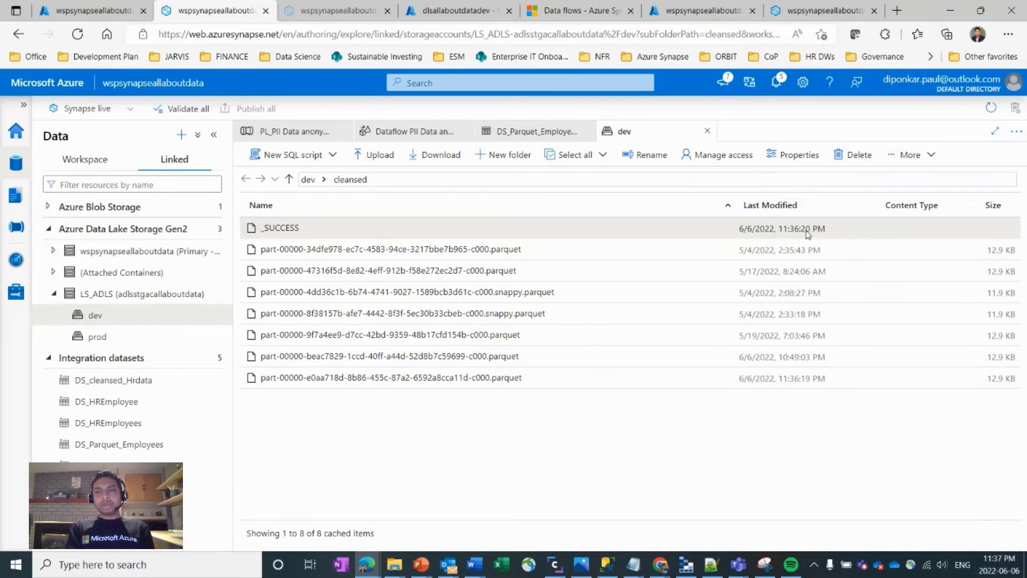
left_click(787, 385)
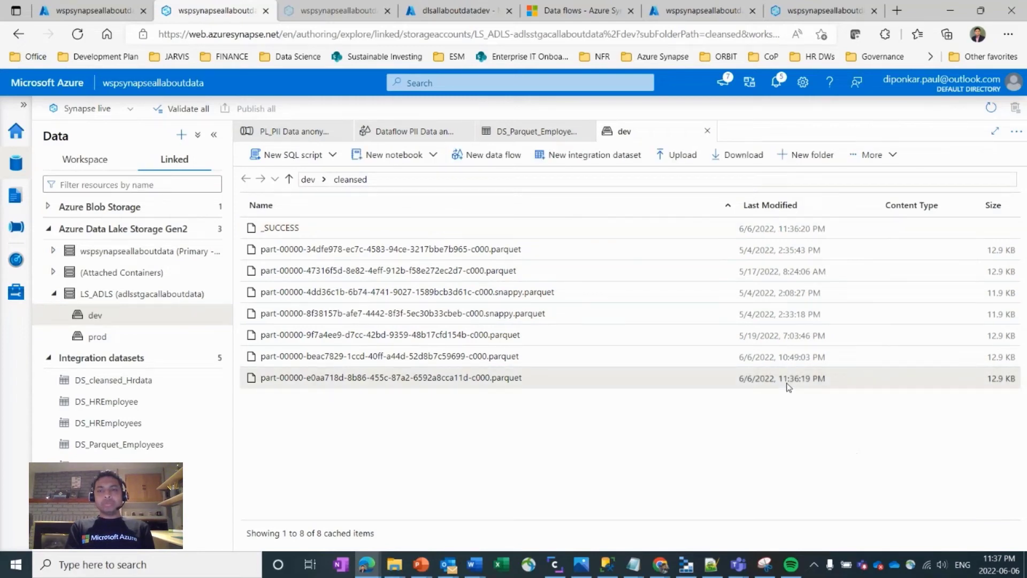
Create a SQL script selecting the top 100 rows of the newest parquet file and run it
right_click(519, 381)
mouse_move(573, 397)
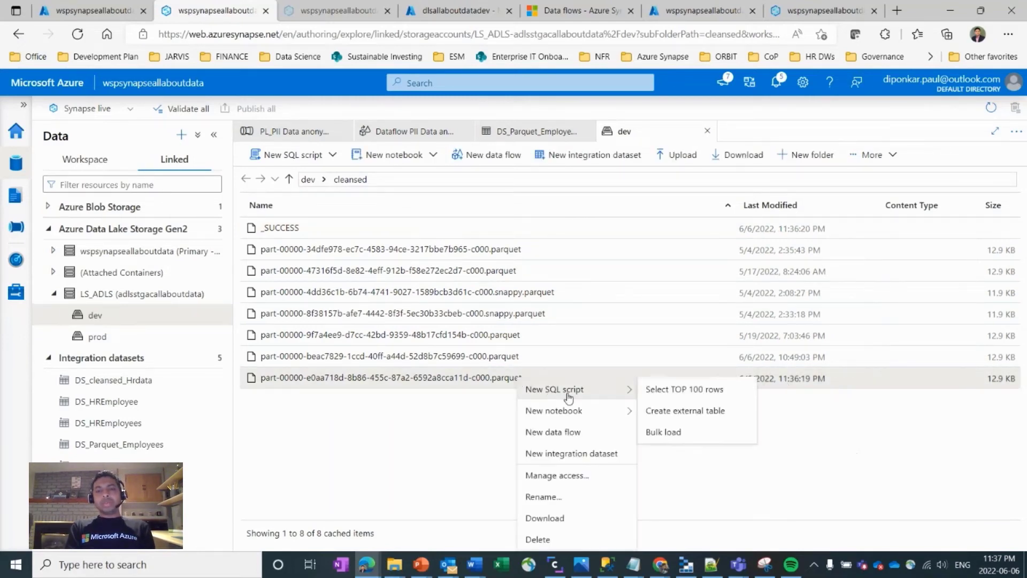
left_click(661, 393)
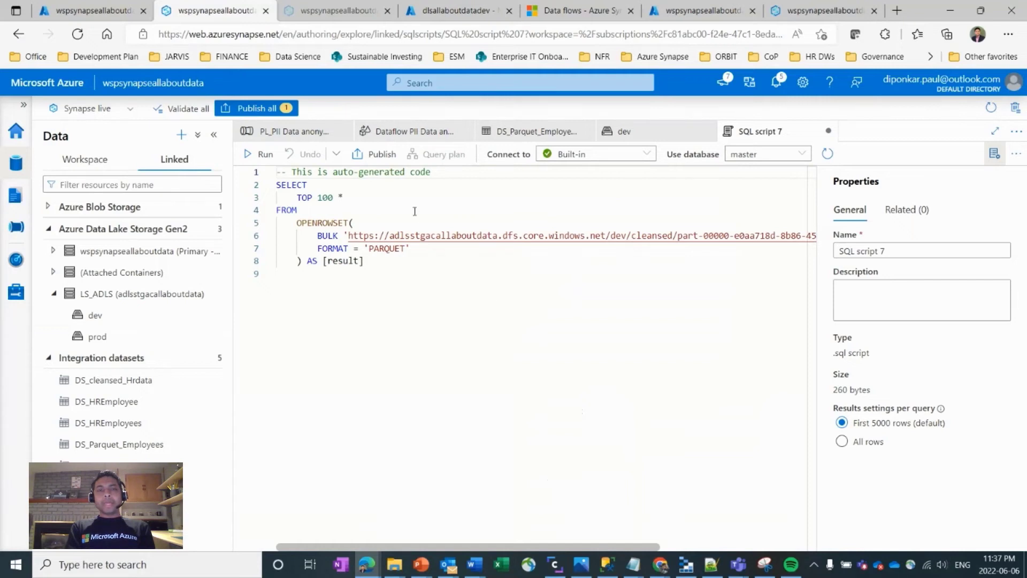
left_click(258, 155)
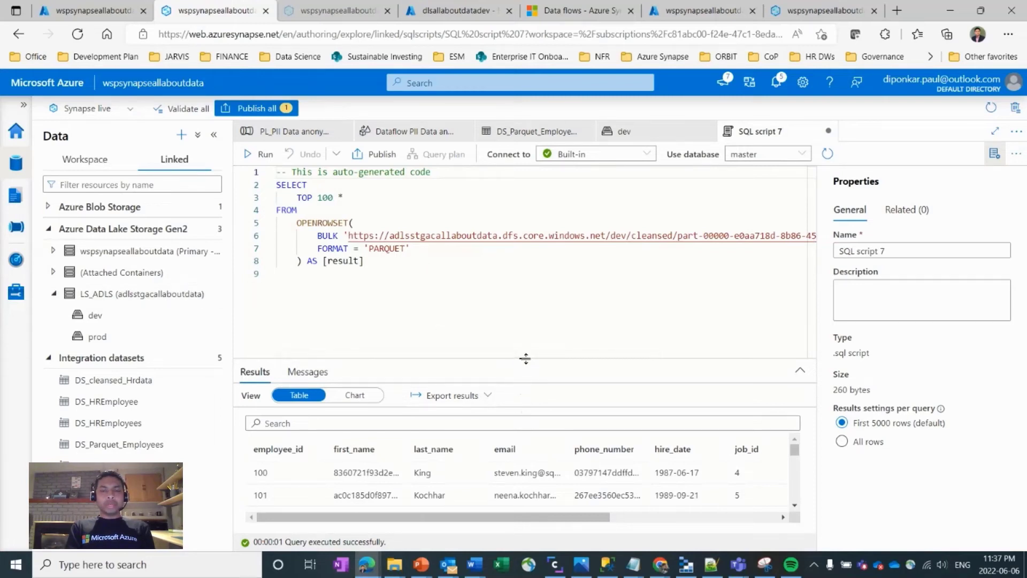
Enlarge the query results and examine the masked first_name, phone_number and salary columns
left_click_drag(524, 358, 524, 280)
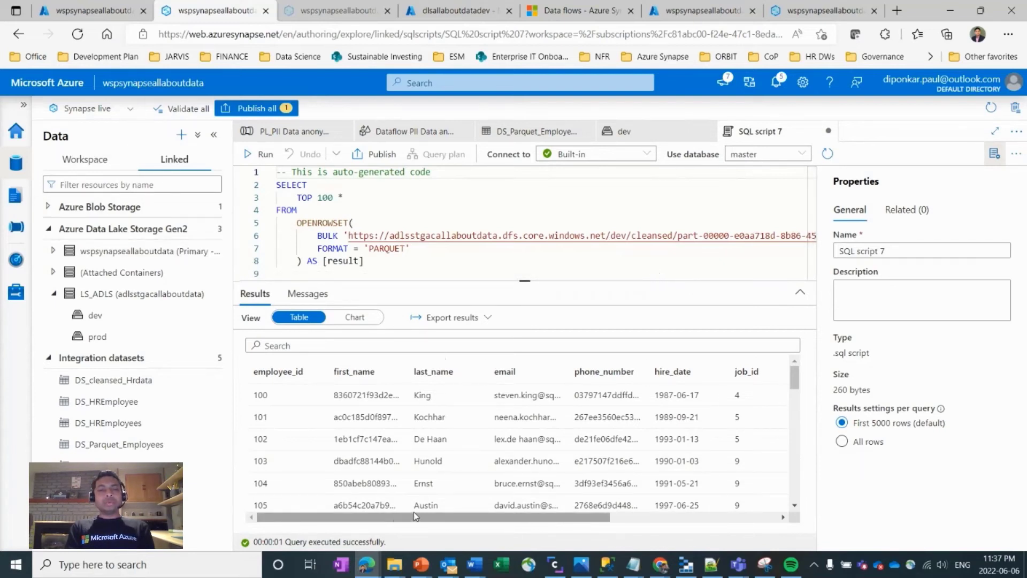
mouse_move(417, 516)
left_mouse_down()
mouse_move(469, 518)
mouse_move(402, 518)
left_mouse_up()
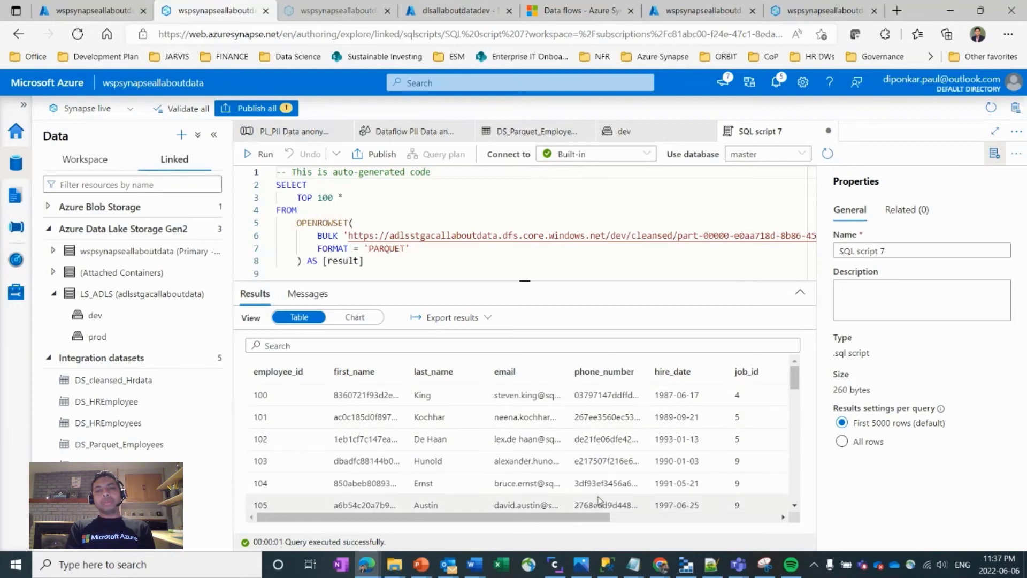
left_click_drag(588, 508, 742, 497)
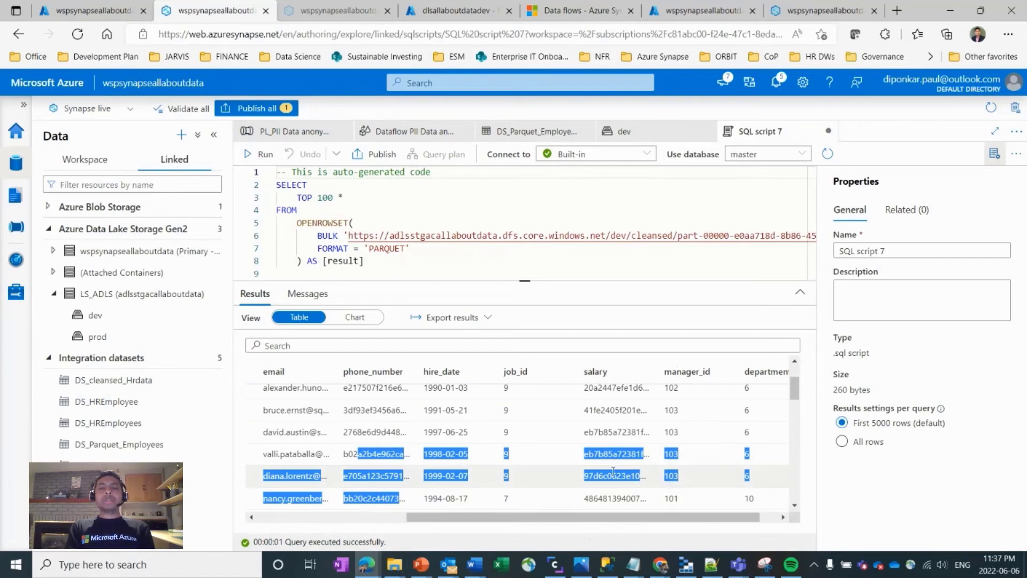